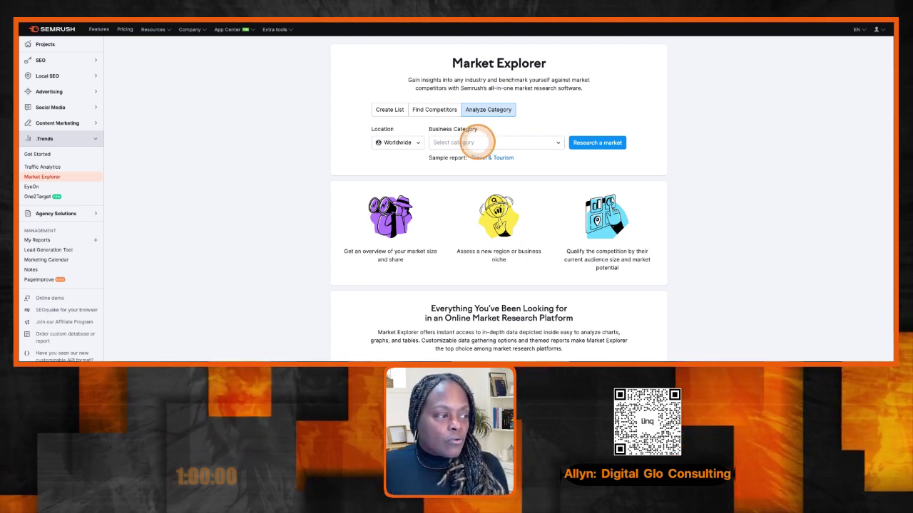
Step: Run a worldwide market research report for the Travel & Tourism business category
click(493, 142)
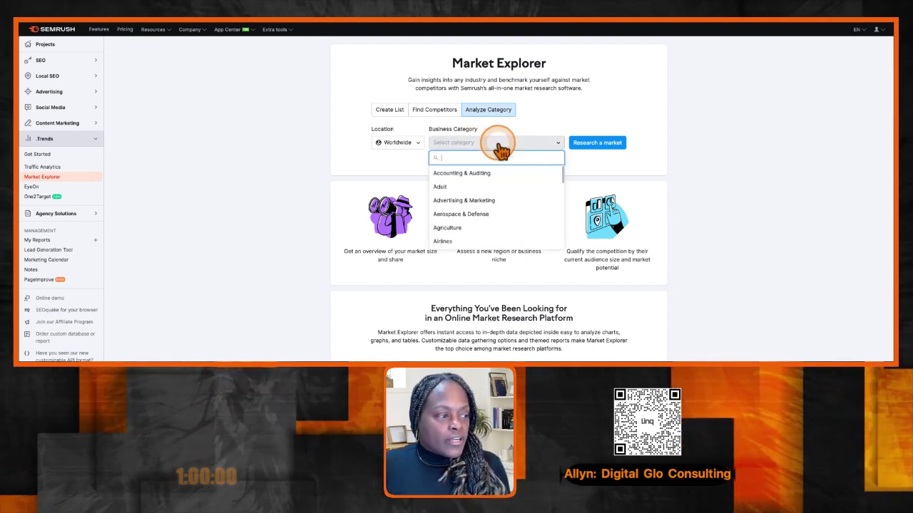
scroll(487, 158, down, 1)
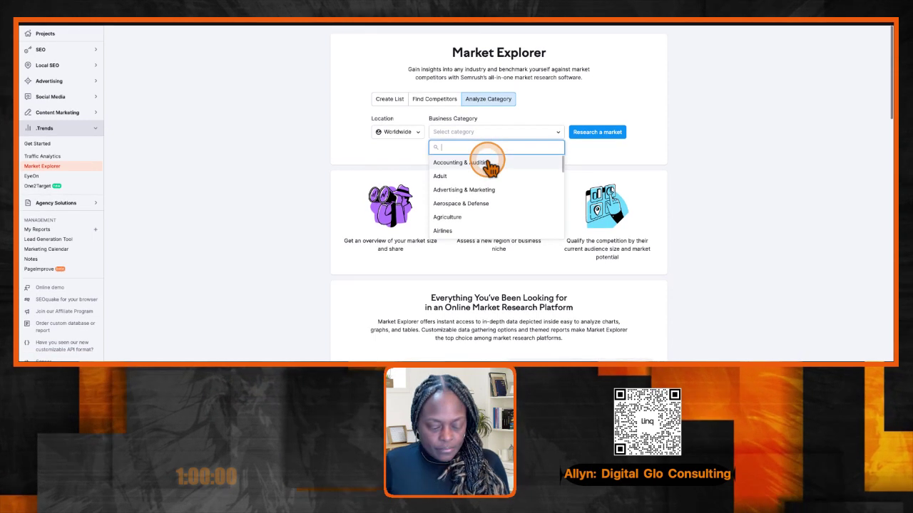
text(tra)
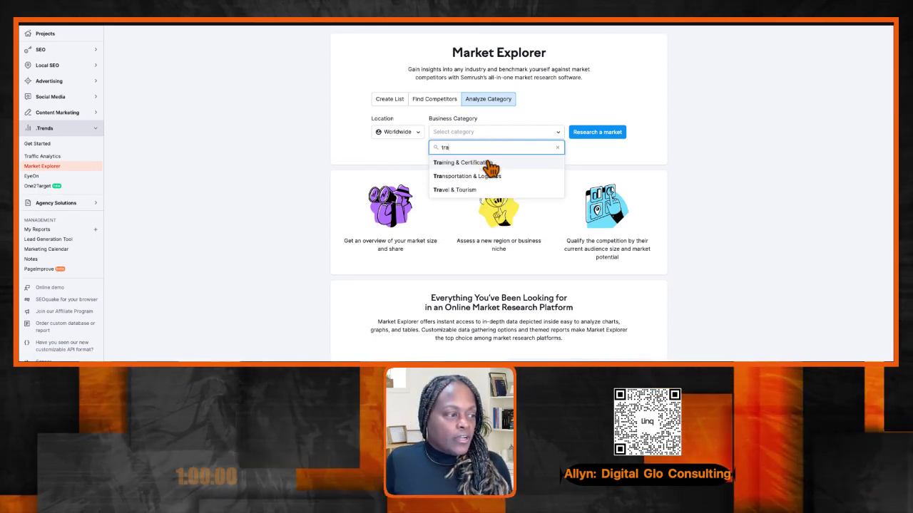
click(456, 190)
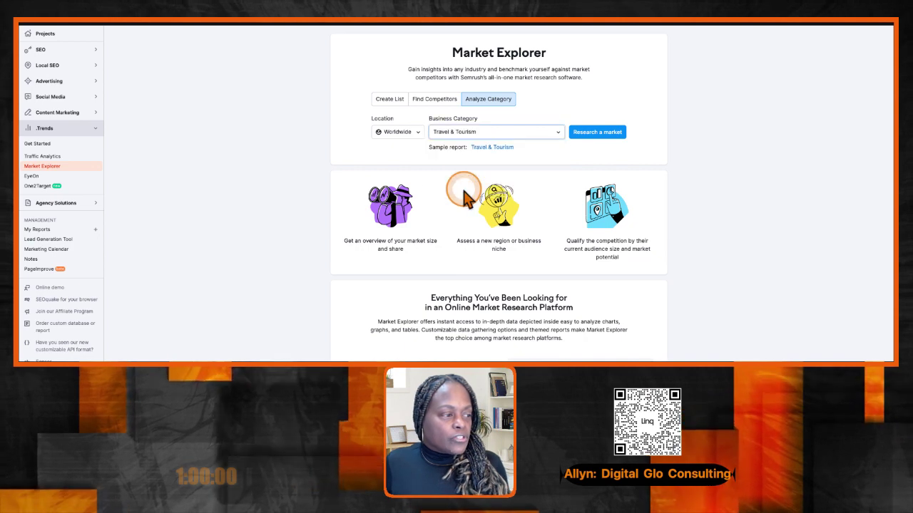
click(588, 139)
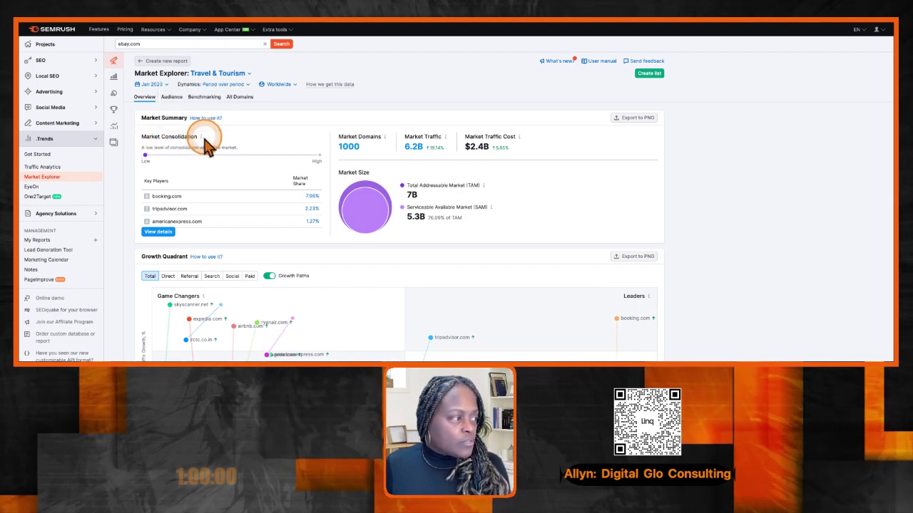
Step: Examine the Market Summary, including market consolidation, the period dynamics options, traffic, traffic cost, and the TAM and SAM market sizes
mouse_move(201, 136)
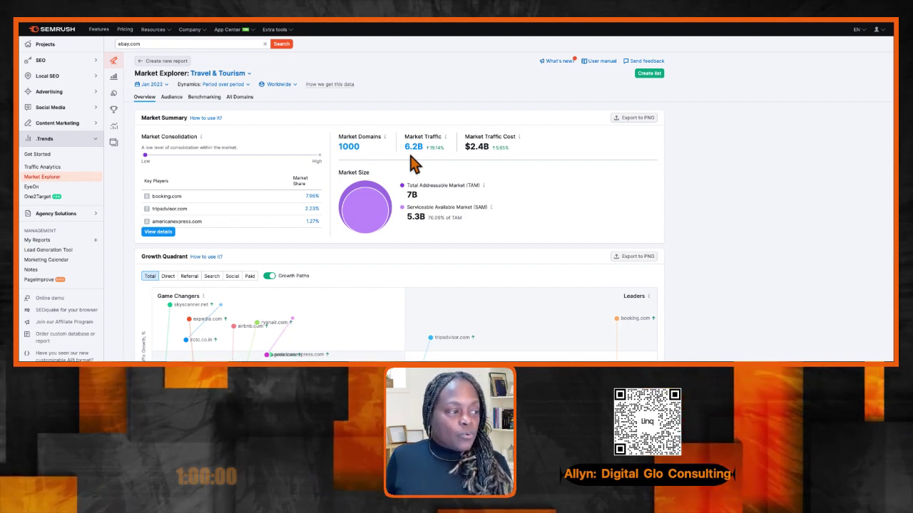
click(241, 84)
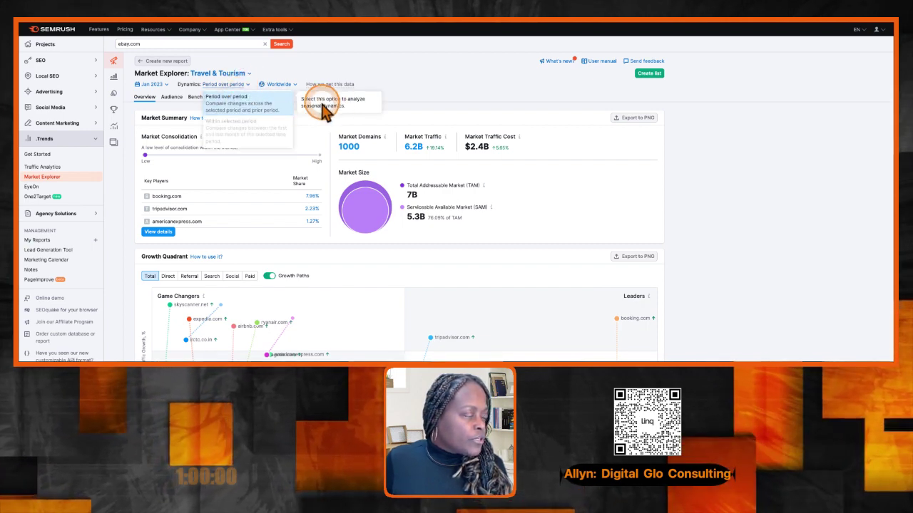
click(430, 106)
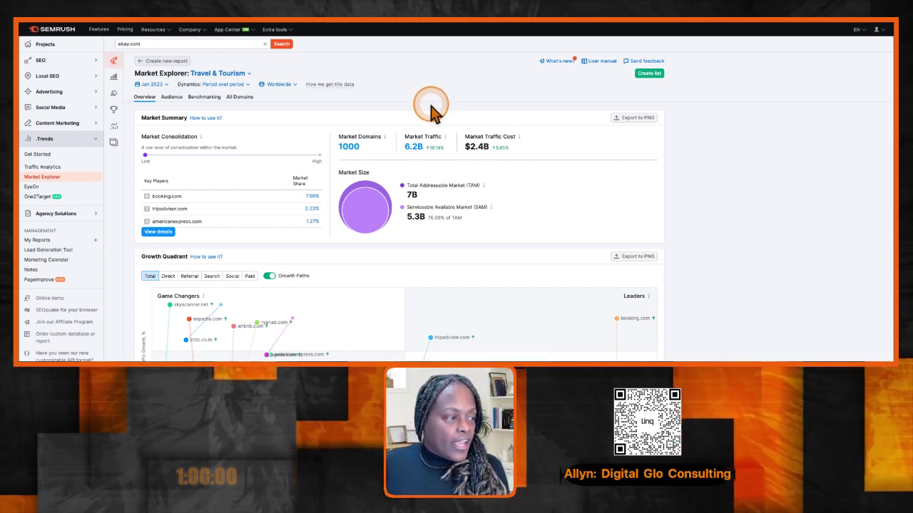
mouse_move(442, 139)
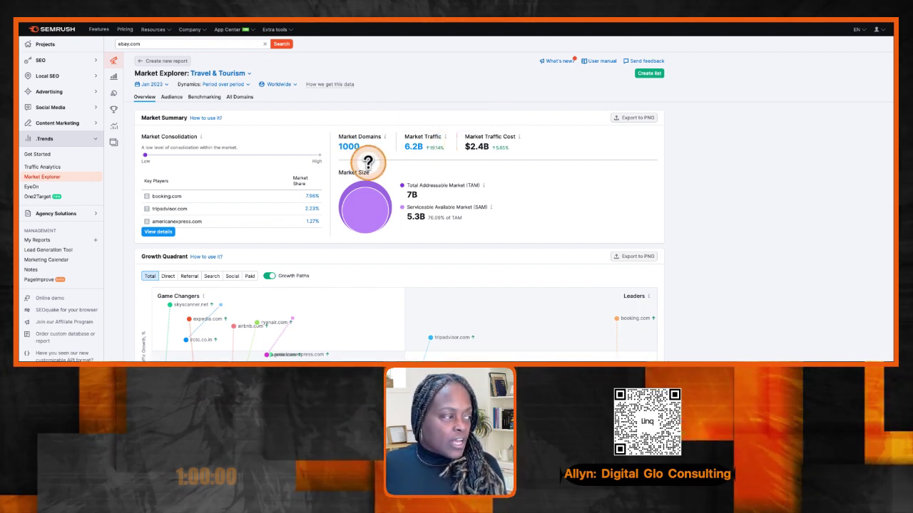
mouse_move(519, 138)
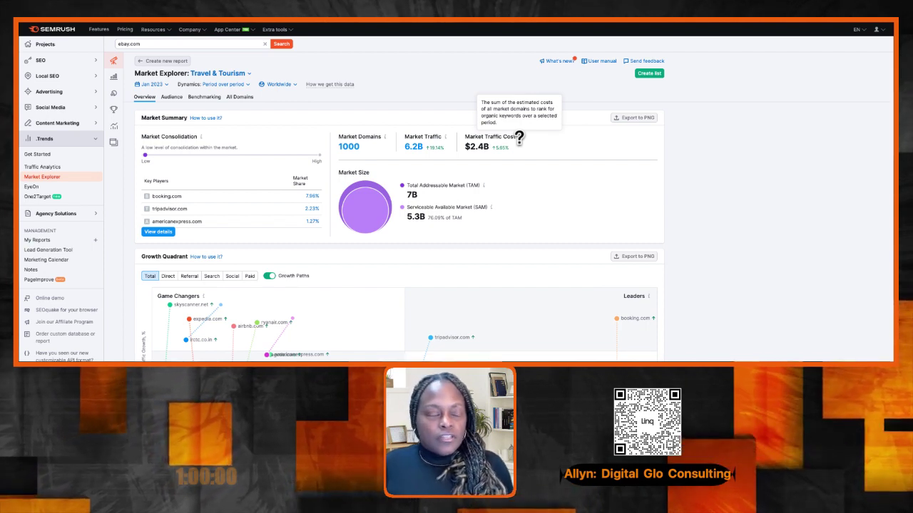
drag(280, 152, 296, 153)
scroll(287, 161, down, 1)
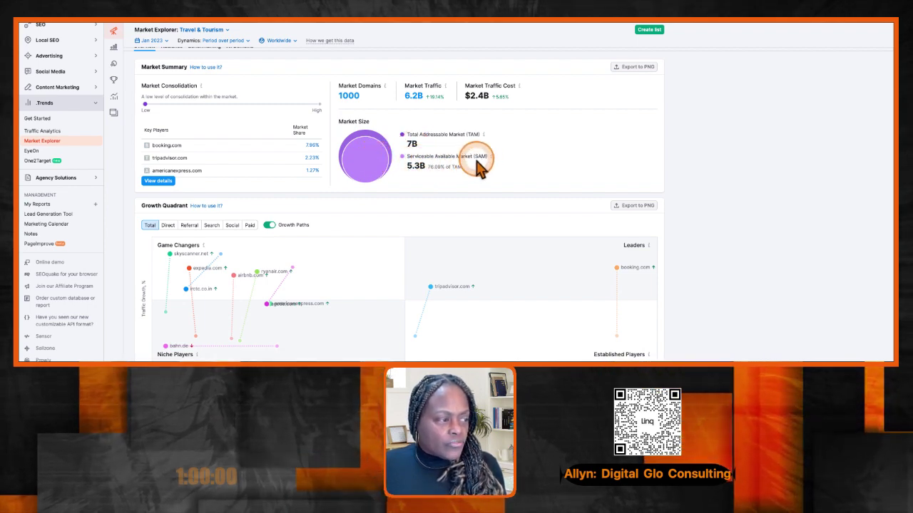
mouse_move(490, 157)
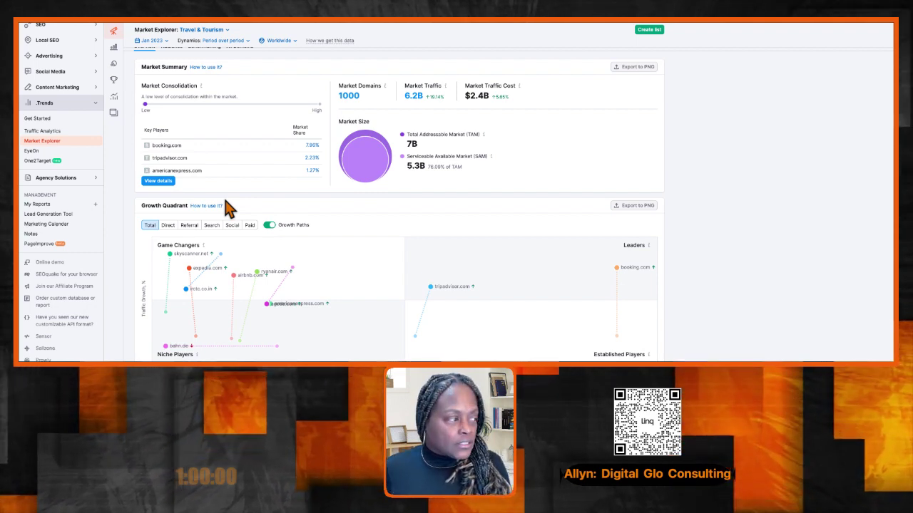
Step: Examine the Growth Quadrant, checking the Game Changers domains' growth details and the definition of Niche Players
scroll(228, 205, down, 5)
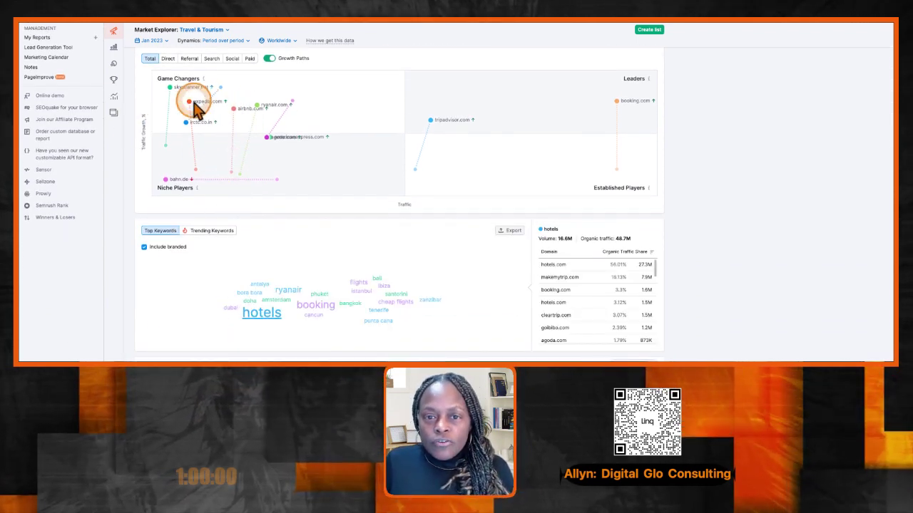
mouse_move(206, 89)
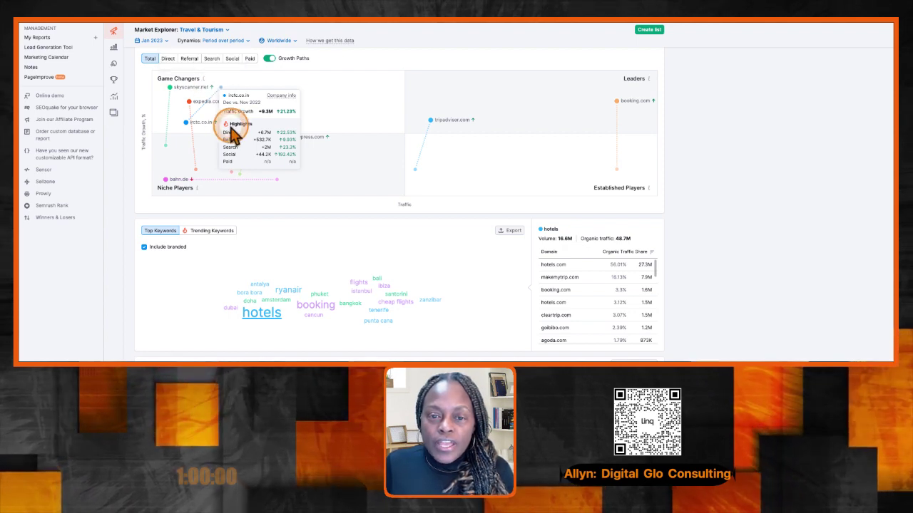
mouse_move(198, 186)
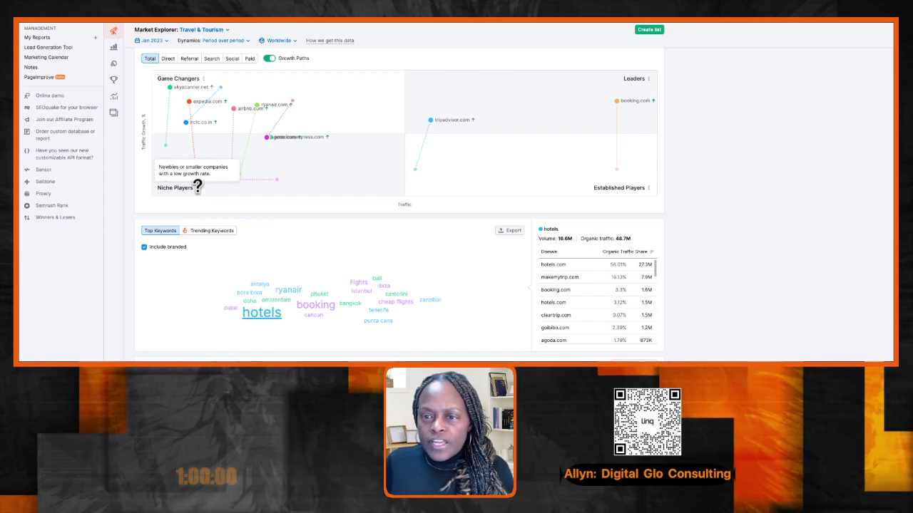
click(388, 113)
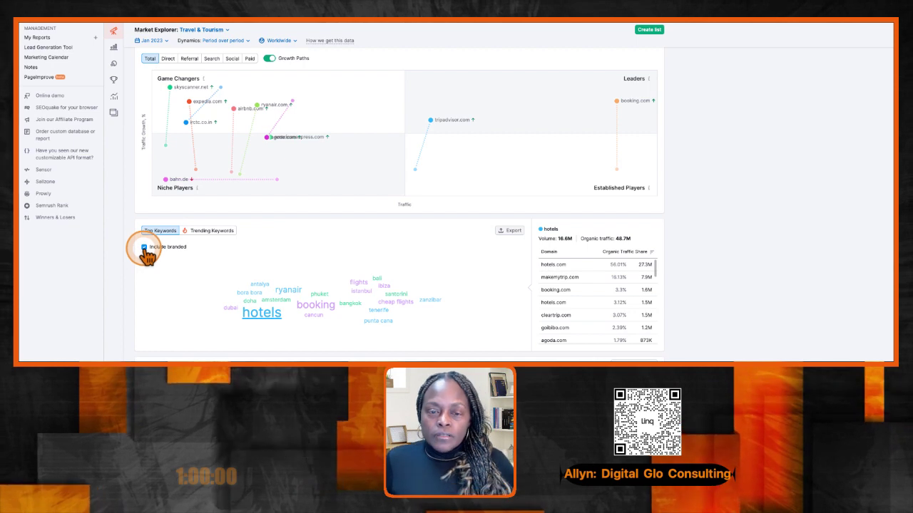
Step: Review the Top Keywords cloud and the list of domains sharing organic traffic for the keyword "hotels"
scroll(192, 270, down, 1)
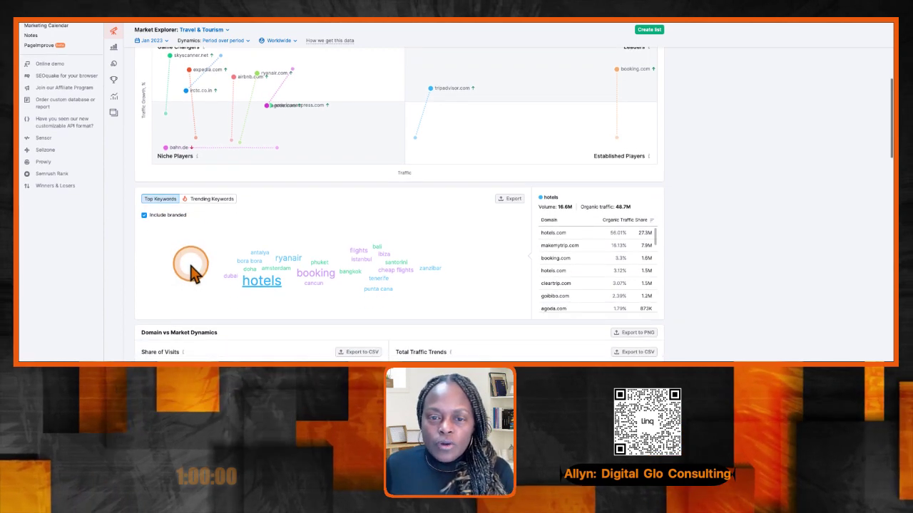
scroll(235, 249, down, 1)
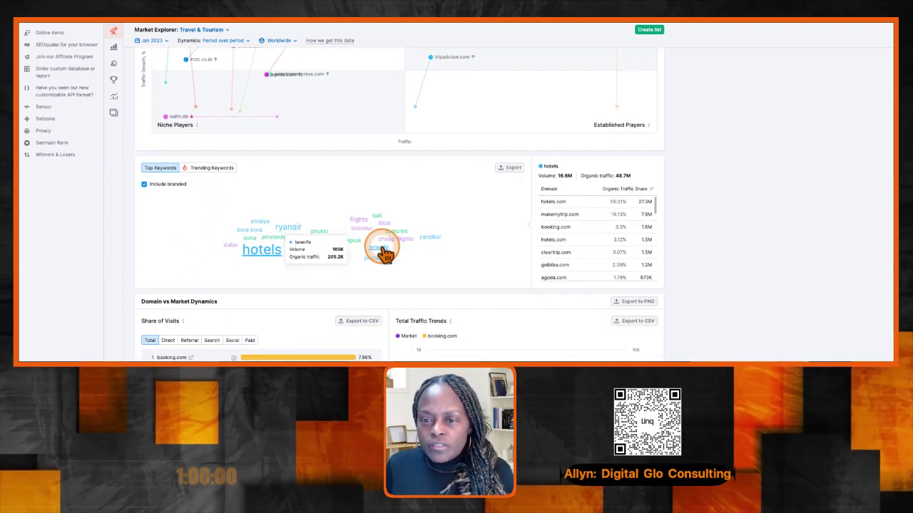
scroll(574, 243, down, 1)
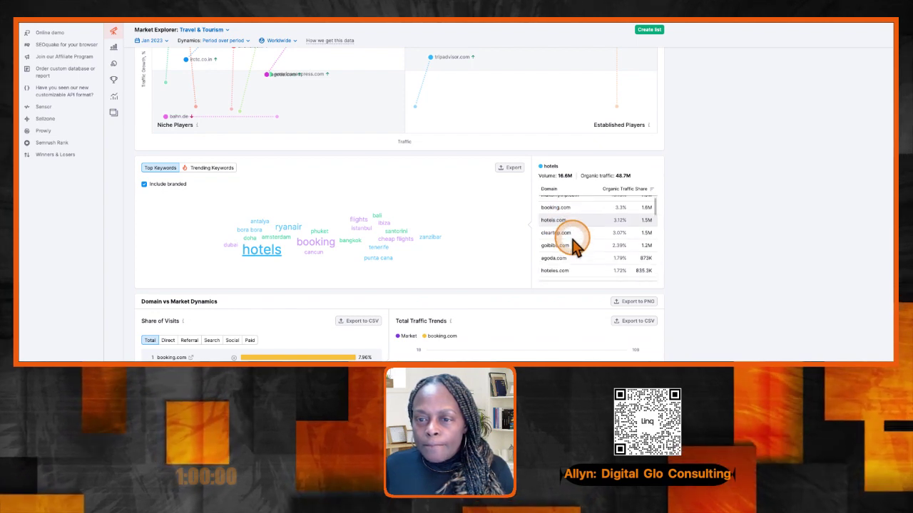
scroll(581, 206, down, 1)
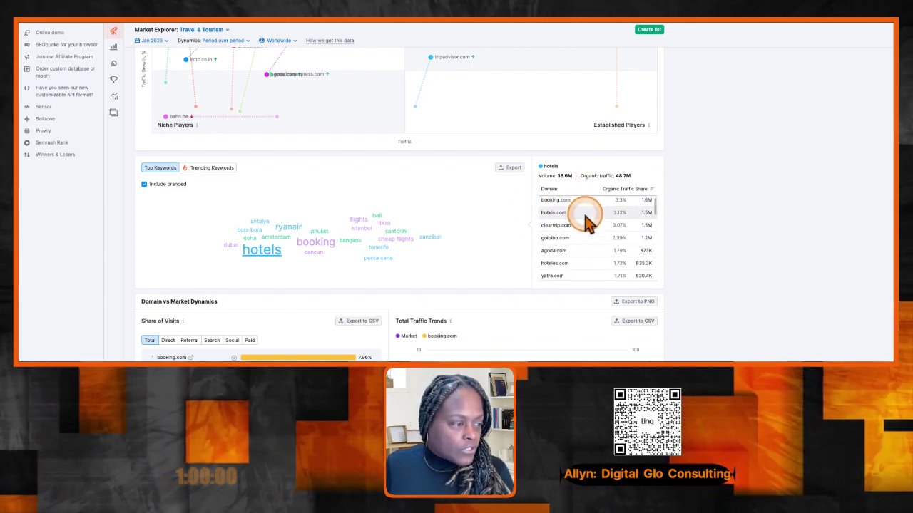
scroll(584, 218, down, 5)
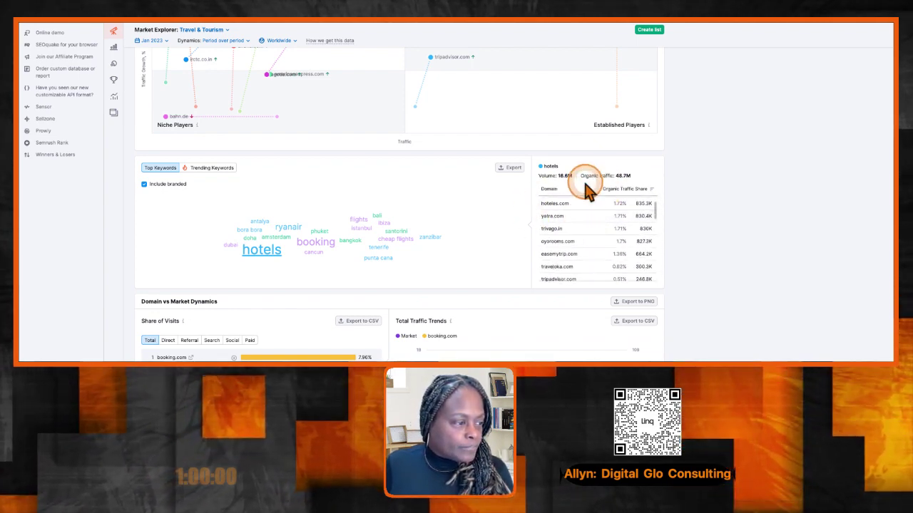
scroll(589, 199, up, 3)
Step: Review Domain vs Market Dynamics, comparing the domains' share of visits with the traffic trend, source and audience charts
scroll(553, 221, down, 4)
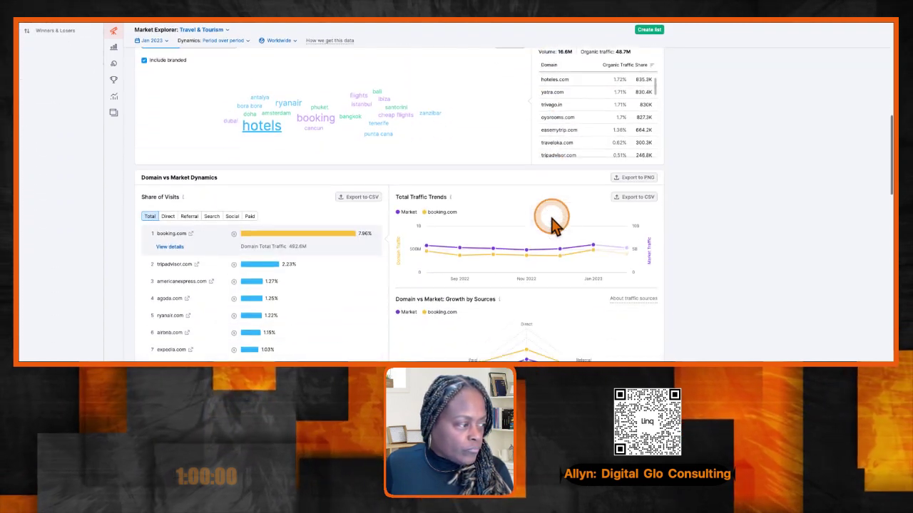
scroll(553, 221, down, 2)
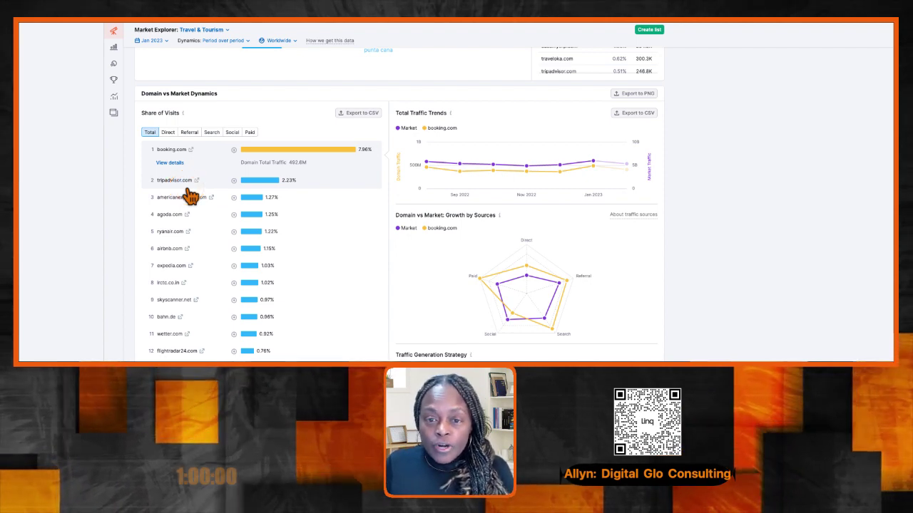
scroll(200, 164, up, 10)
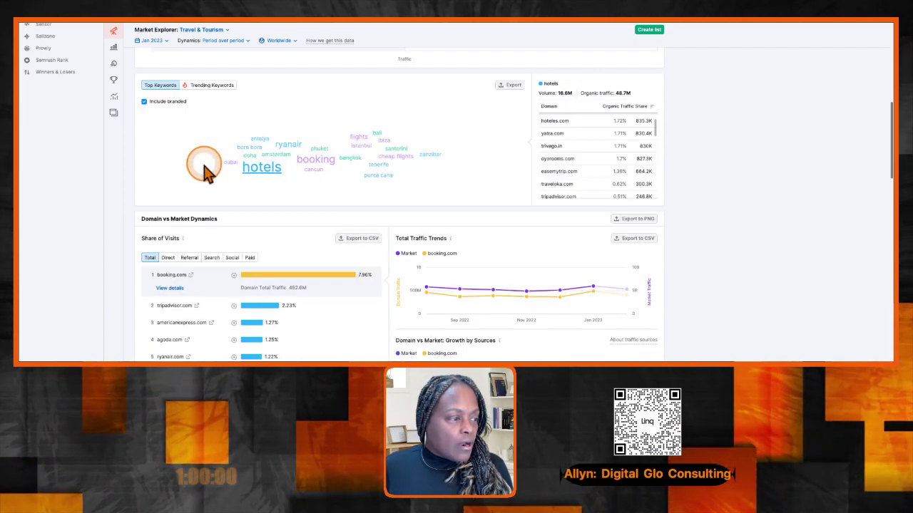
scroll(204, 172, down, 9)
scroll(204, 171, down, 15)
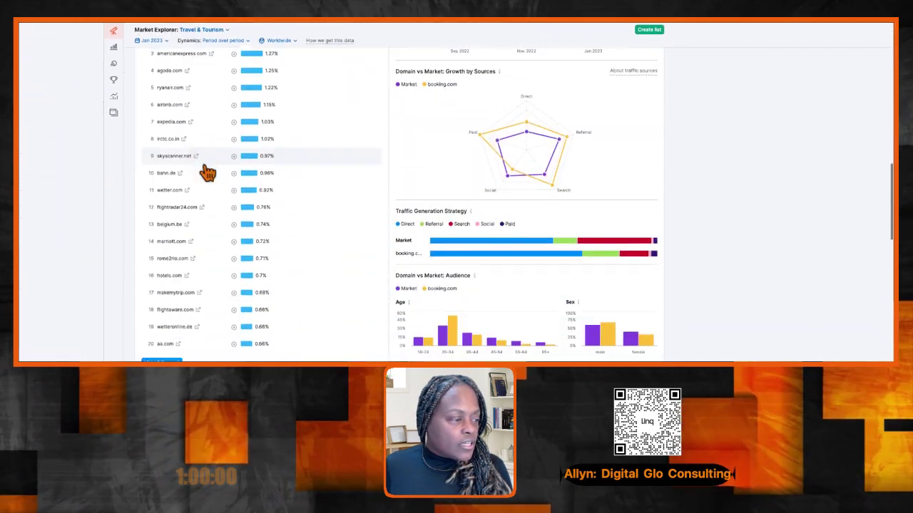
Step: Examine the Market Traffic chart and compare market share, traffic and changes across the Top Countries table
scroll(207, 173, down, 2)
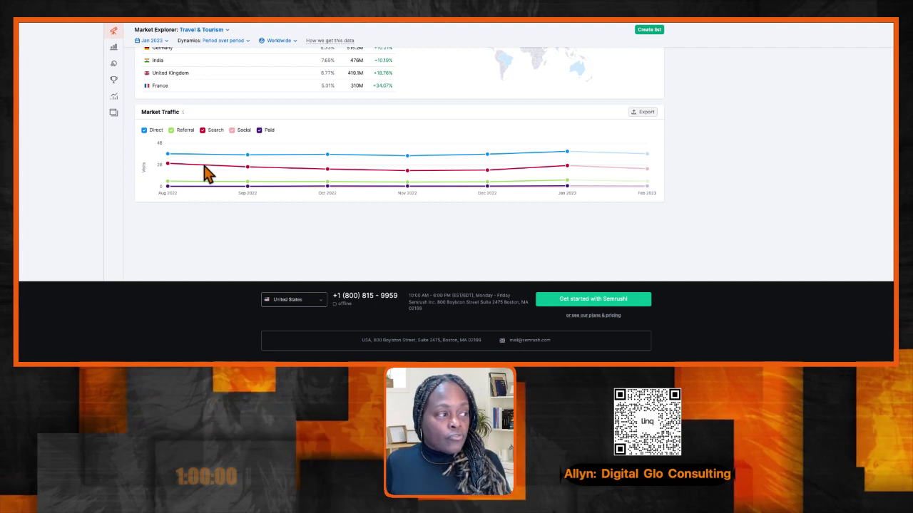
scroll(232, 146, up, 2)
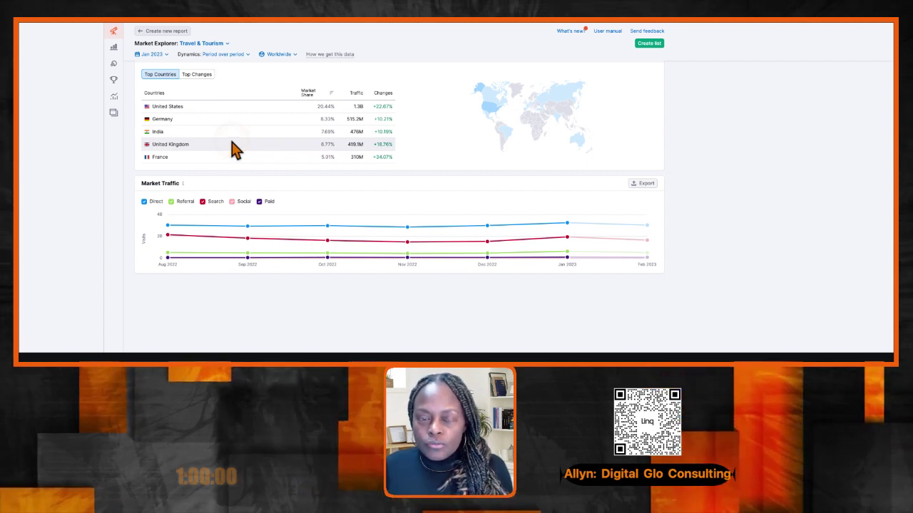
click(240, 132)
click(348, 145)
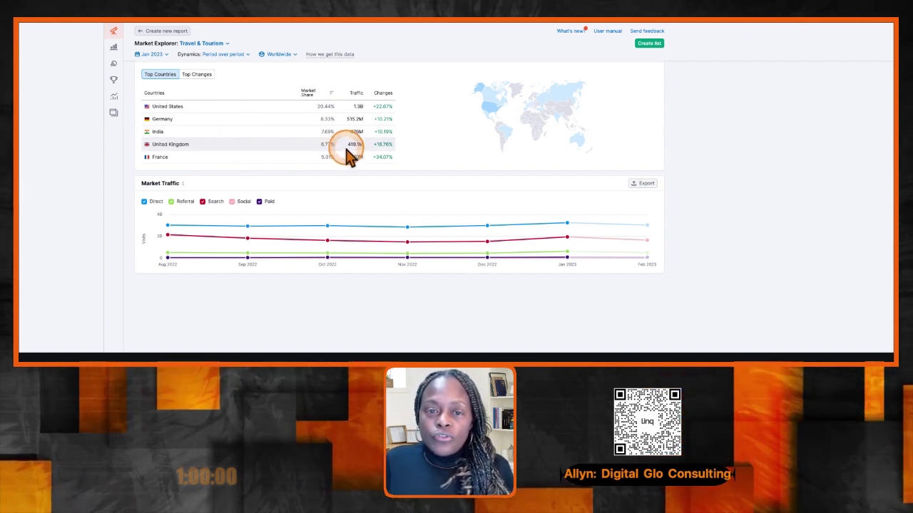
click(300, 130)
click(304, 118)
click(301, 131)
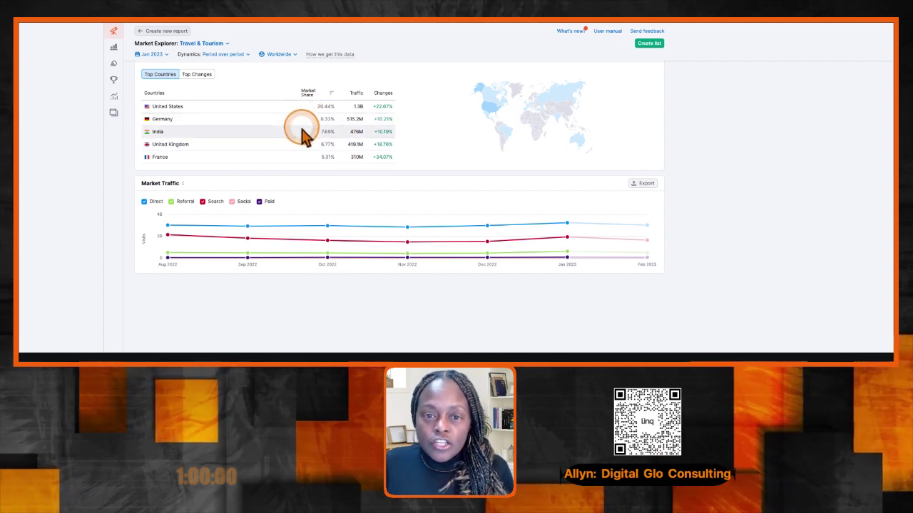
click(299, 145)
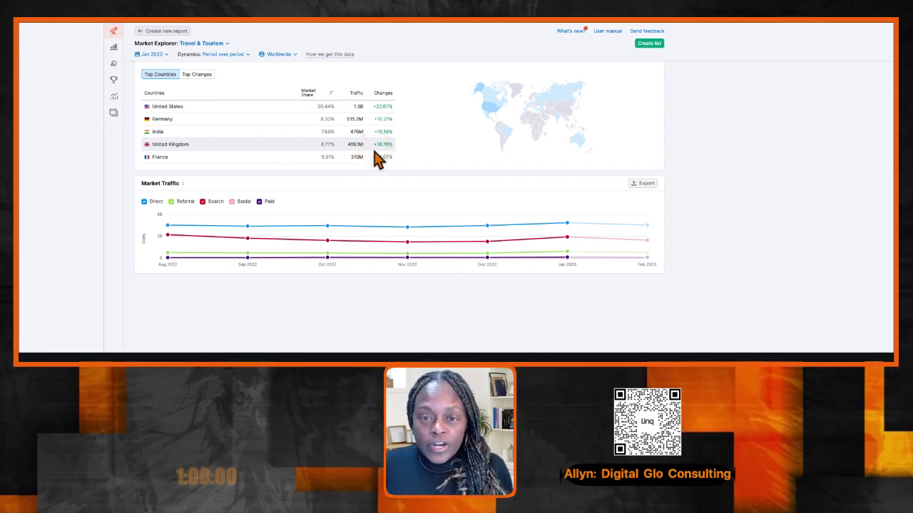
Step: Open the report's Audience section and inspect the 25-34 and 35-44 age groups in the Demographics chart
scroll(378, 158, up, 10)
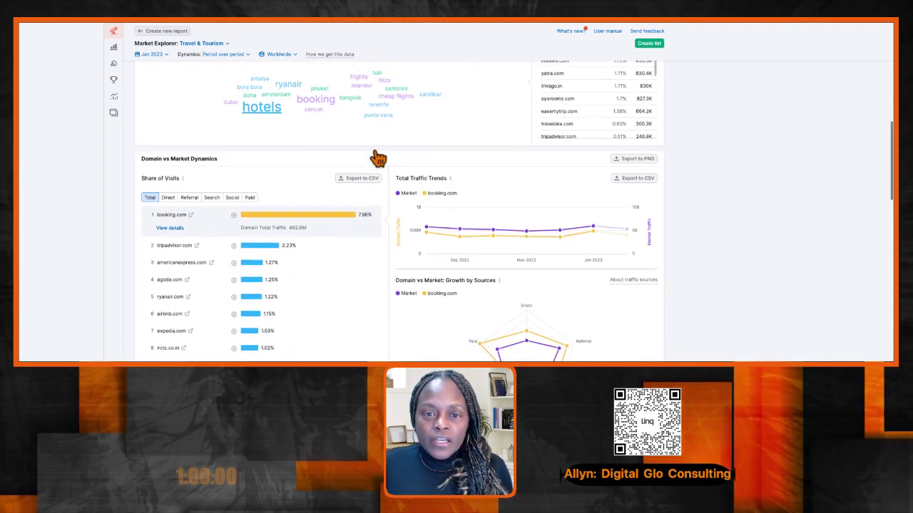
scroll(378, 158, up, 6)
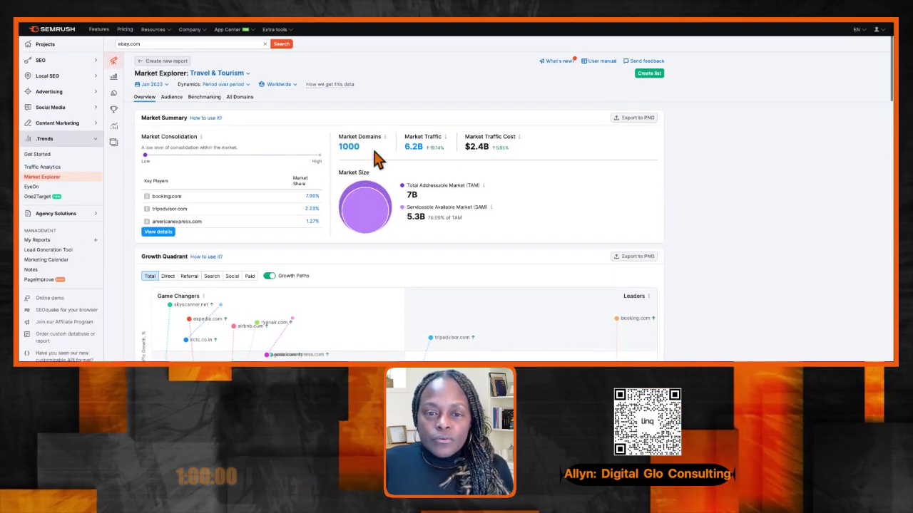
click(172, 99)
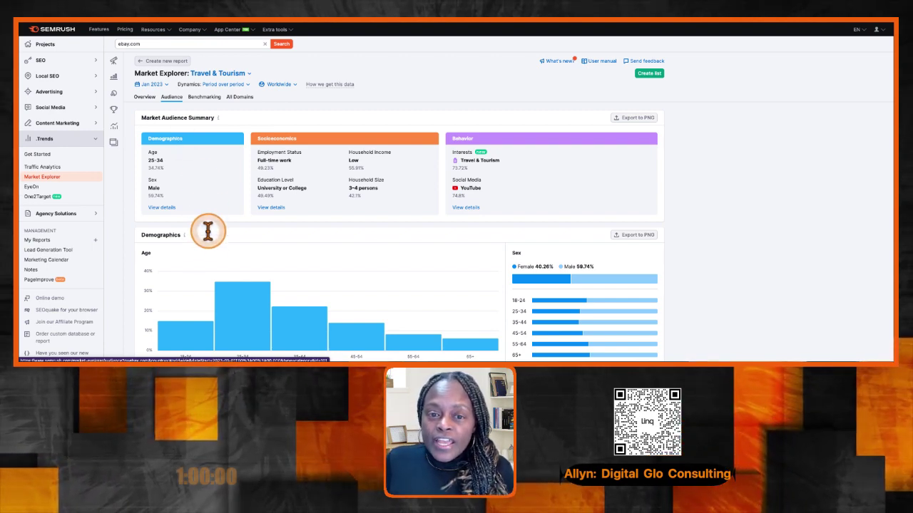
click(241, 312)
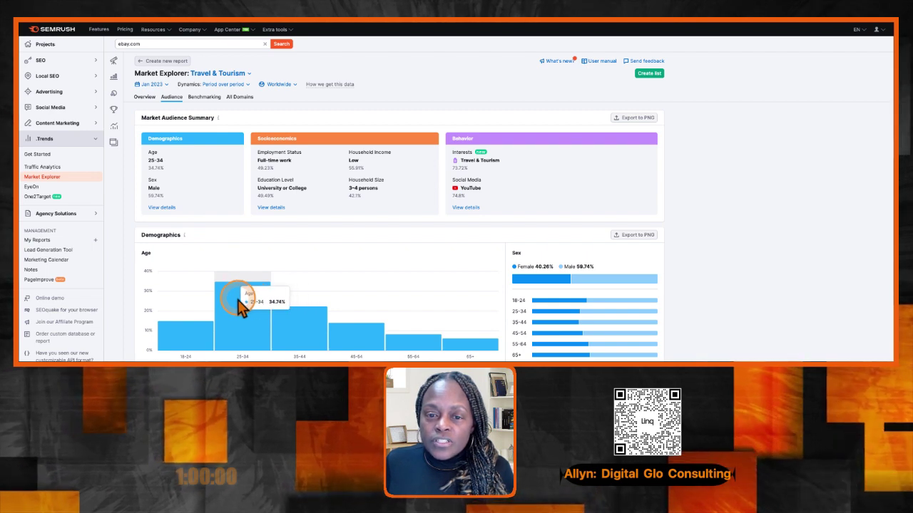
click(282, 335)
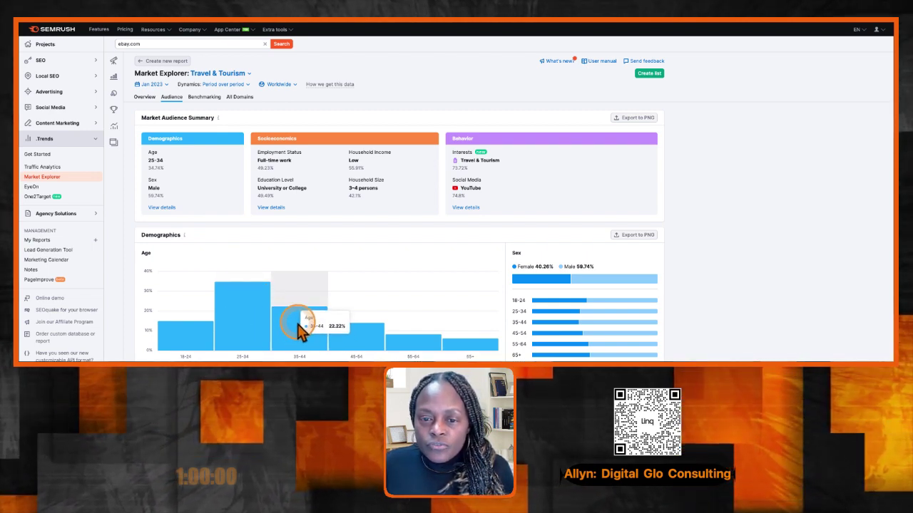
Step: Open the Socioeconomics details from the audience summary and review them along with the market's Top 5 Interests
click(241, 317)
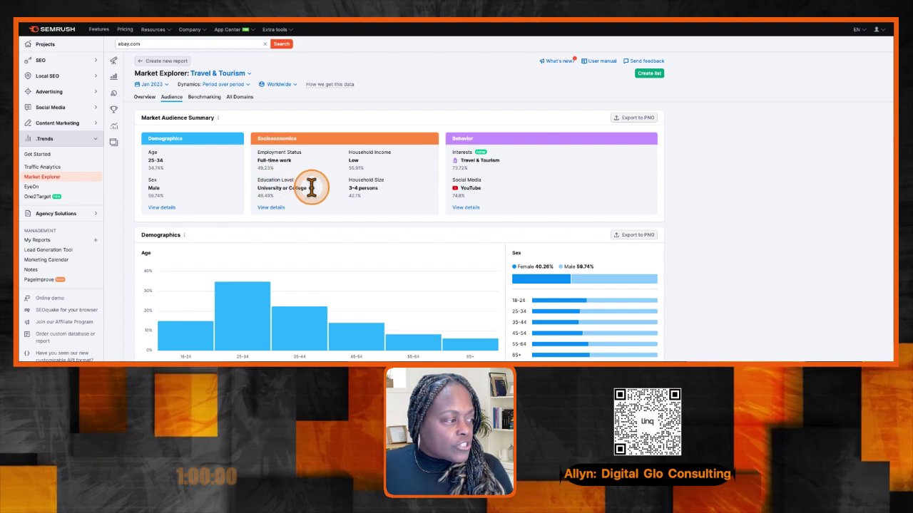
click(271, 207)
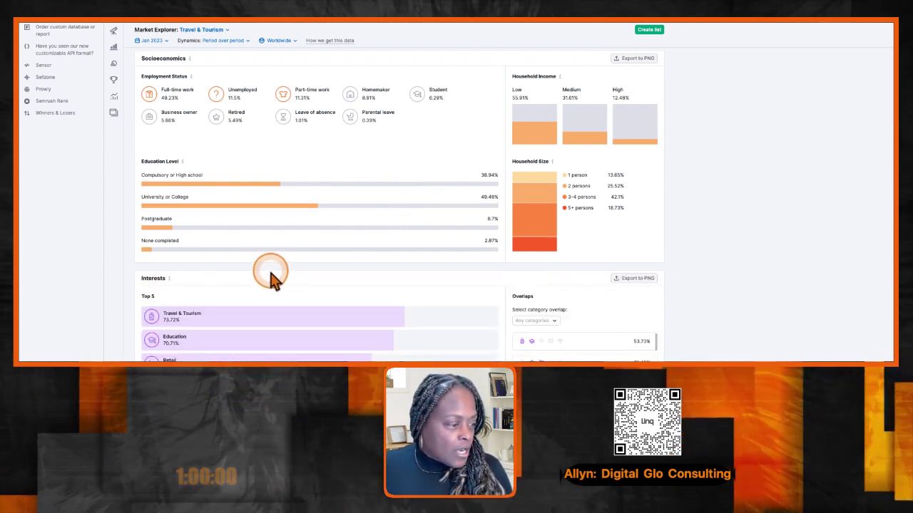
scroll(271, 275, down, 1)
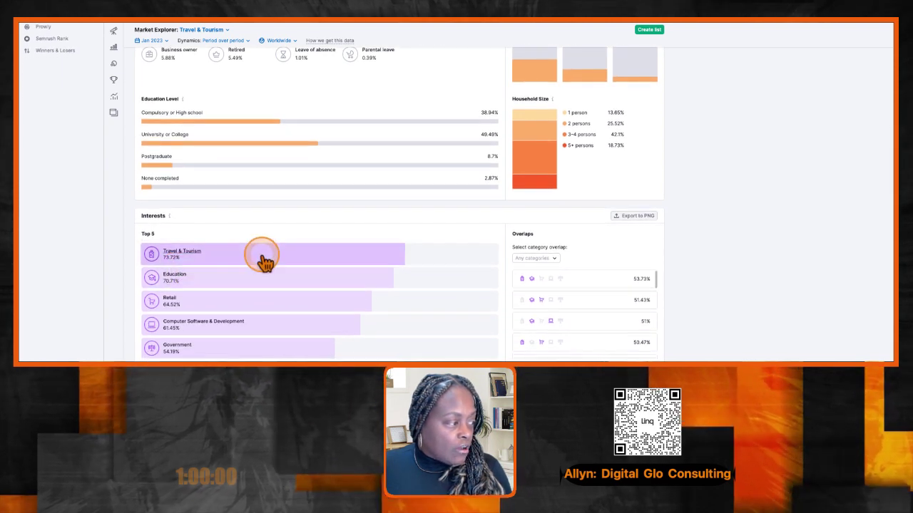
scroll(258, 260, down, 1)
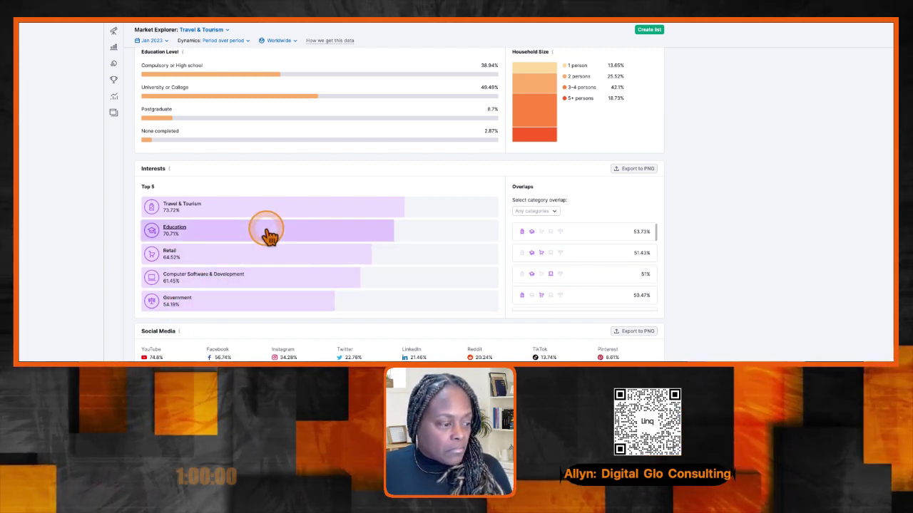
Step: Re-examine the Education Level and Employment Status breakdowns, and return to the Market Audience Summary
scroll(264, 230, up, 1)
scroll(268, 235, up, 1)
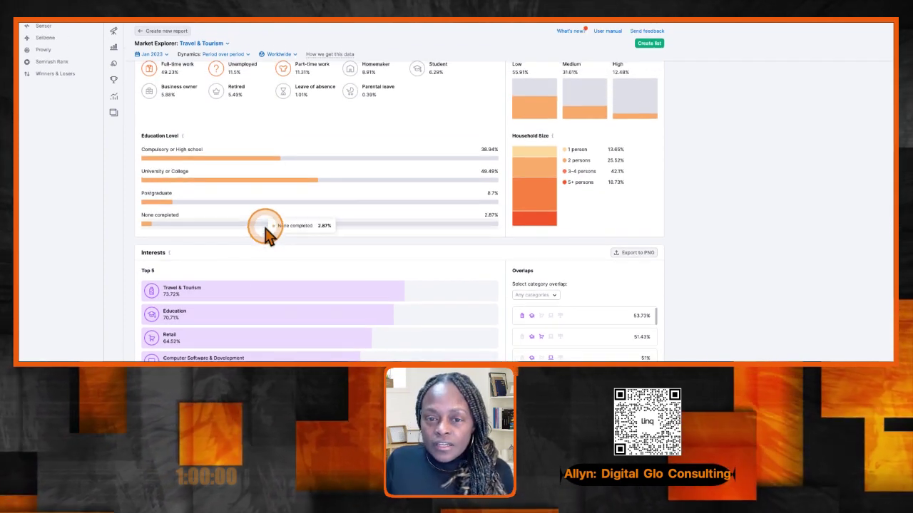
click(268, 239)
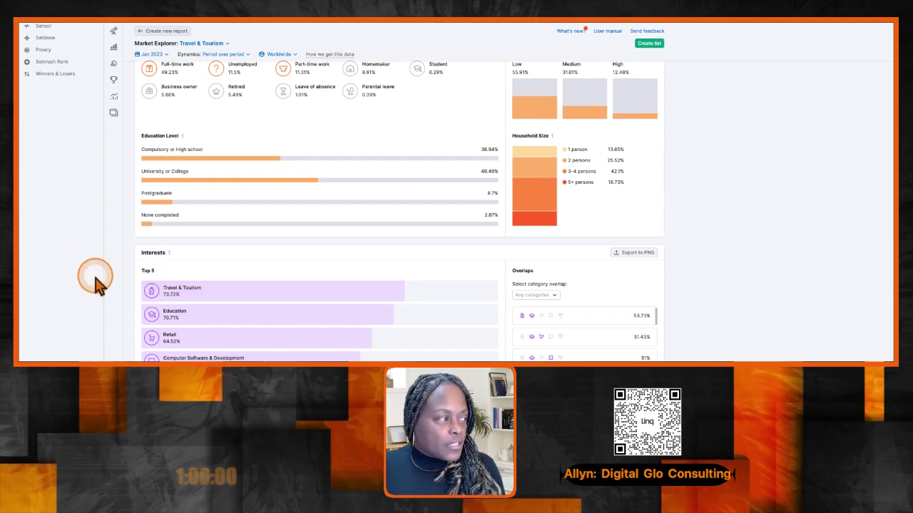
scroll(179, 184, up, 1)
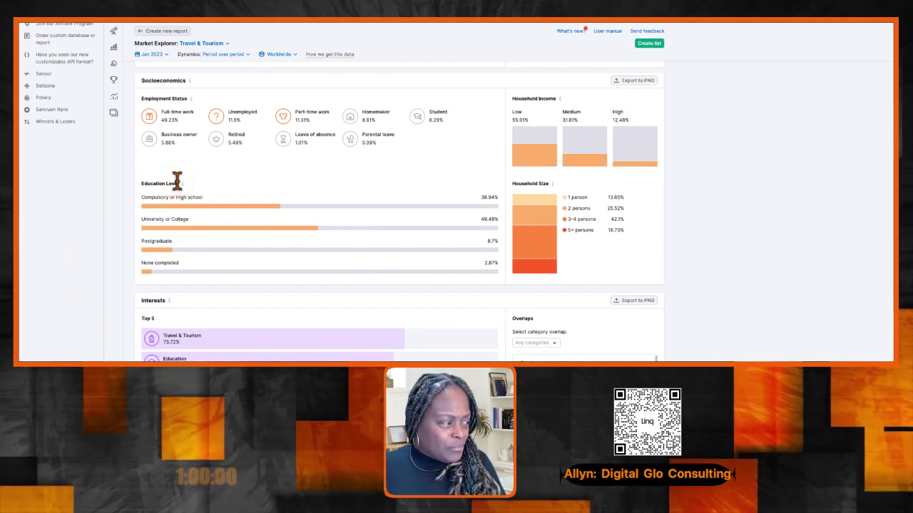
click(177, 184)
scroll(179, 185, up, 3)
scroll(178, 185, up, 2)
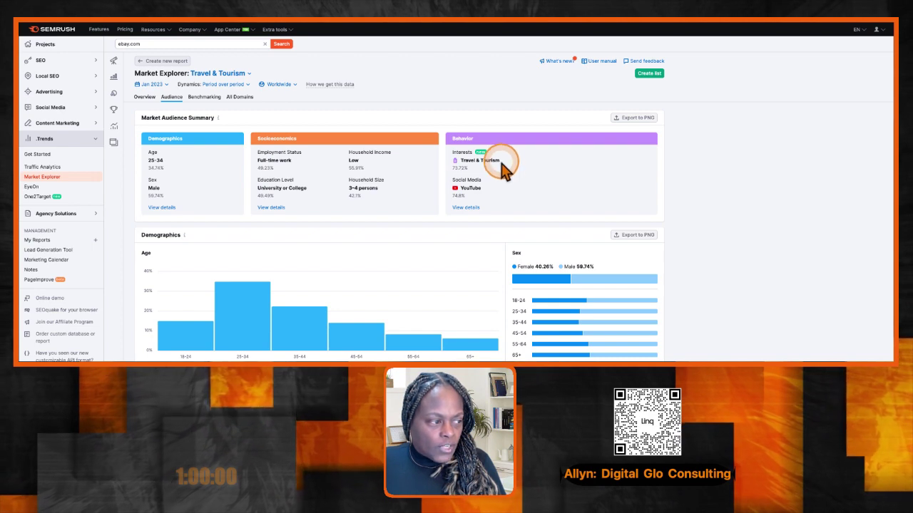
Step: Open the Behavior details and examine the audience's interests, category overlaps and social media usage
click(465, 207)
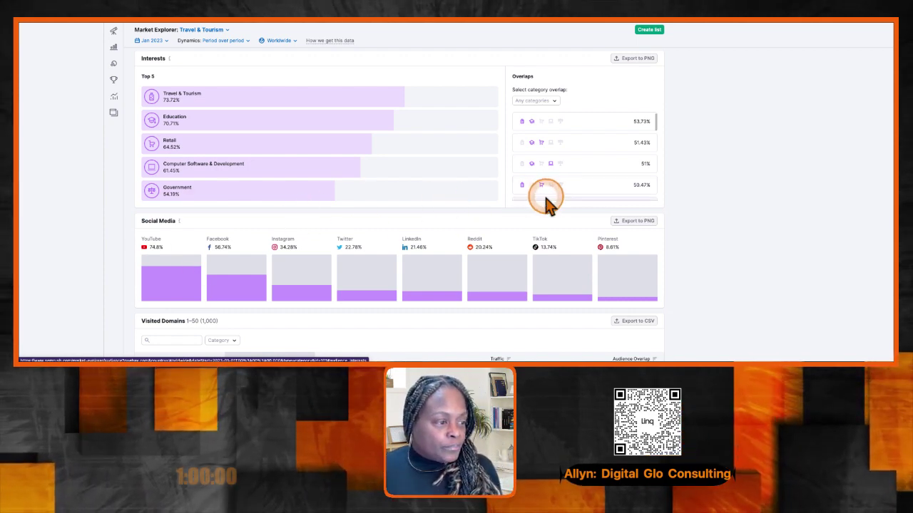
scroll(546, 194, down, 2)
scroll(411, 246, down, 3)
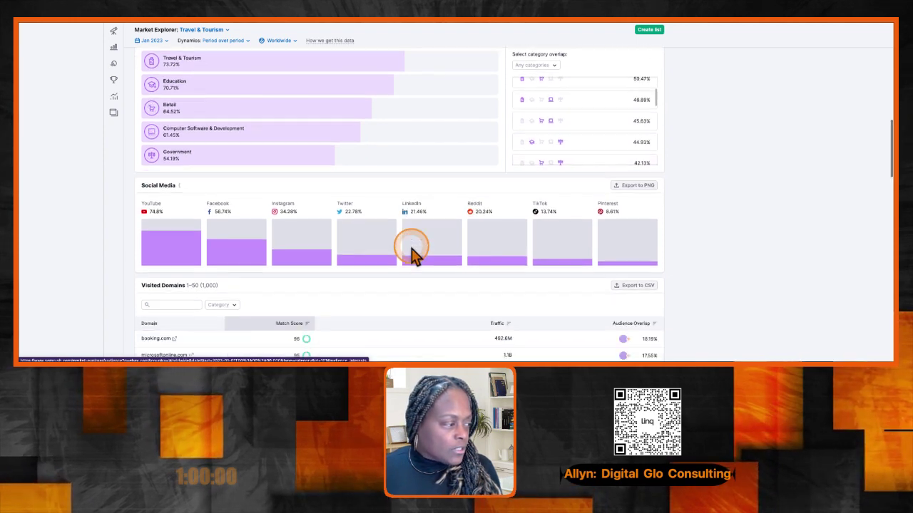
Step: Look through the Visited Domains table, comparing match score, traffic and audience overlap, and return to the Market Audience Summary
scroll(412, 249, down, 3)
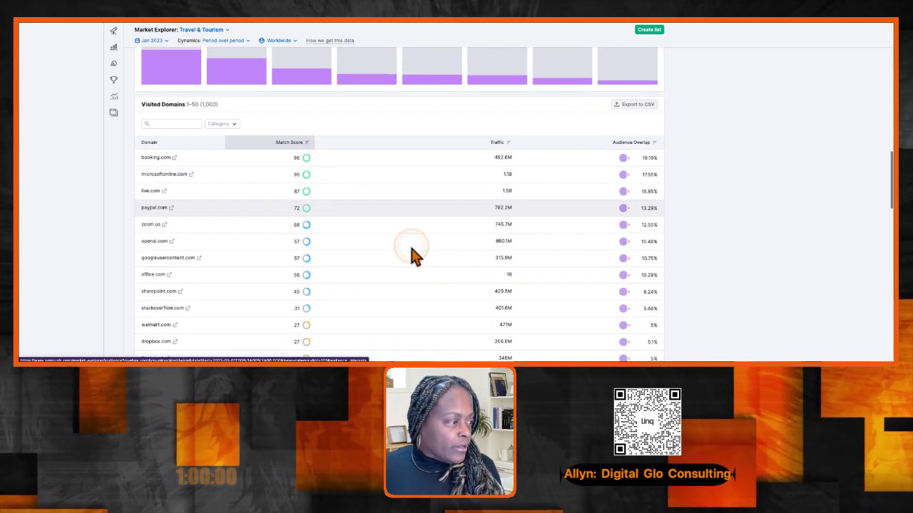
scroll(413, 255, down, 3)
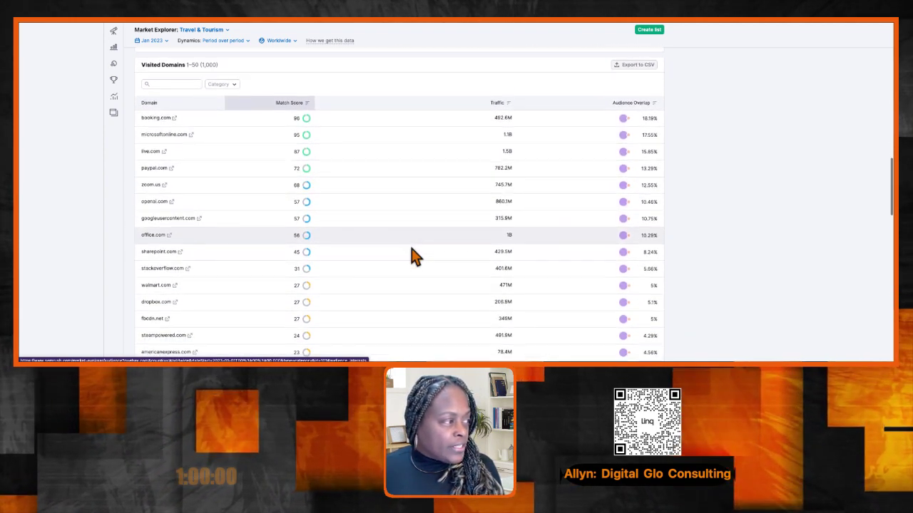
scroll(413, 255, down, 7)
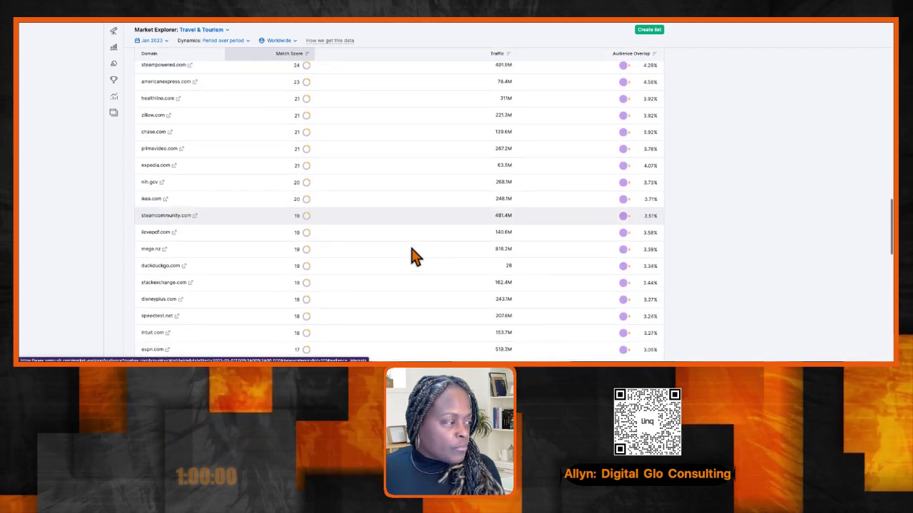
scroll(414, 255, down, 6)
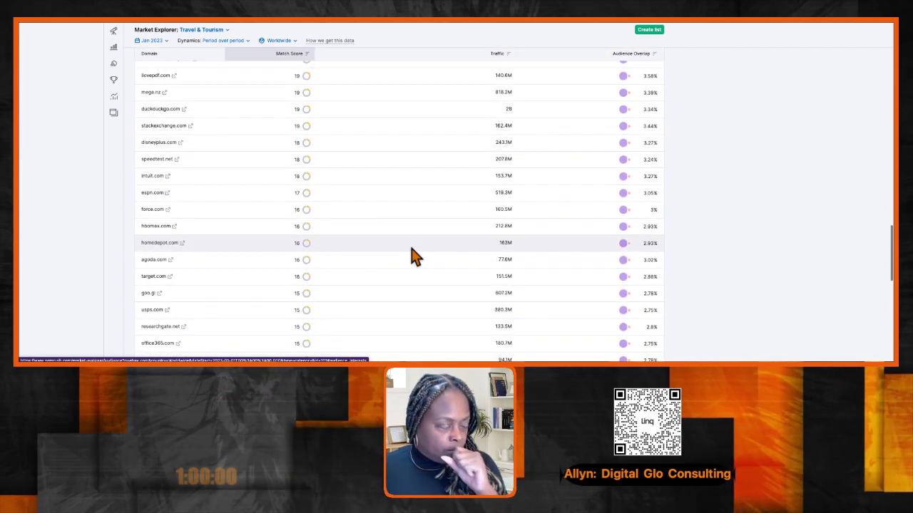
scroll(414, 255, up, 20)
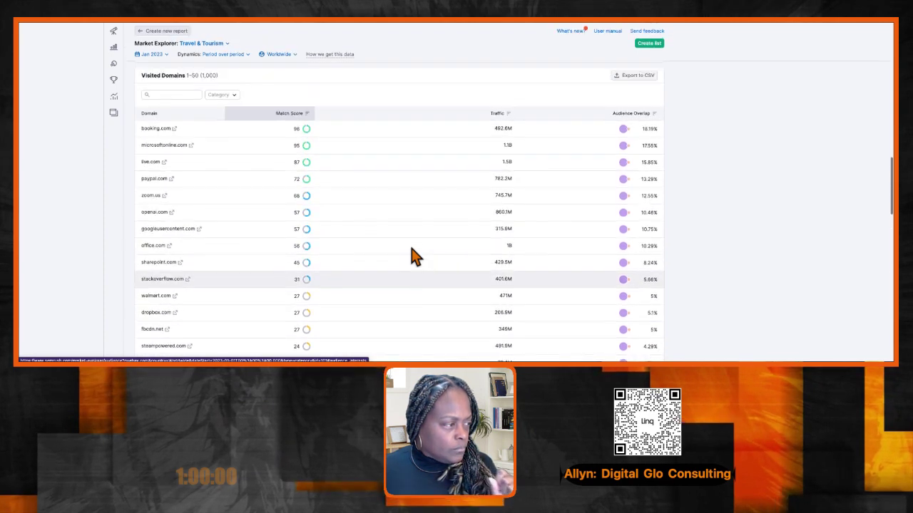
scroll(414, 255, up, 10)
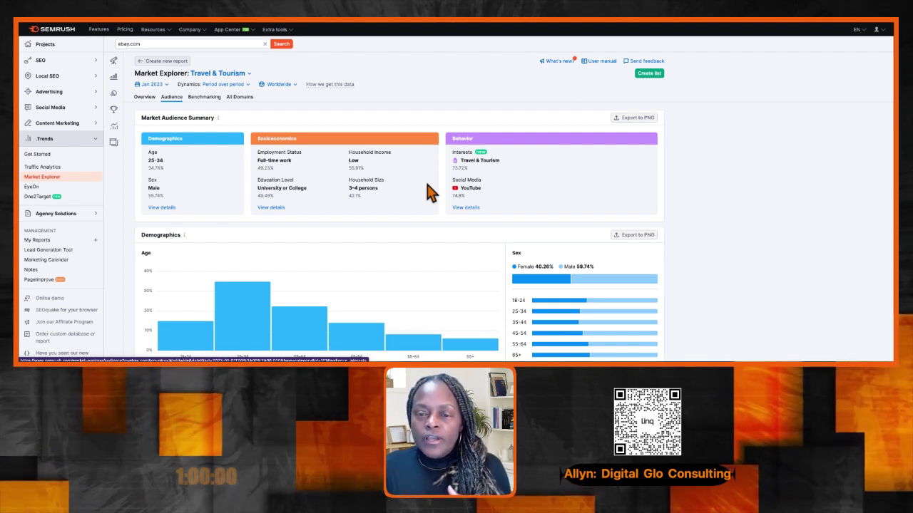
click(516, 208)
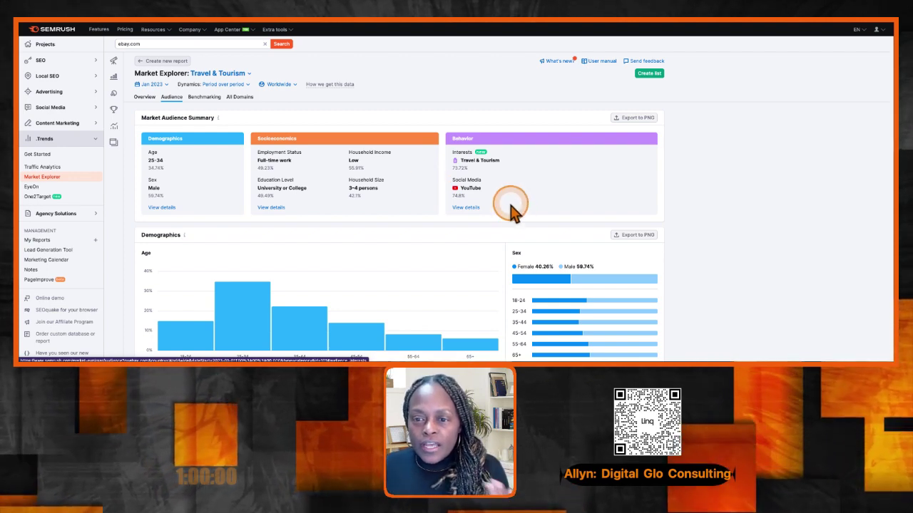